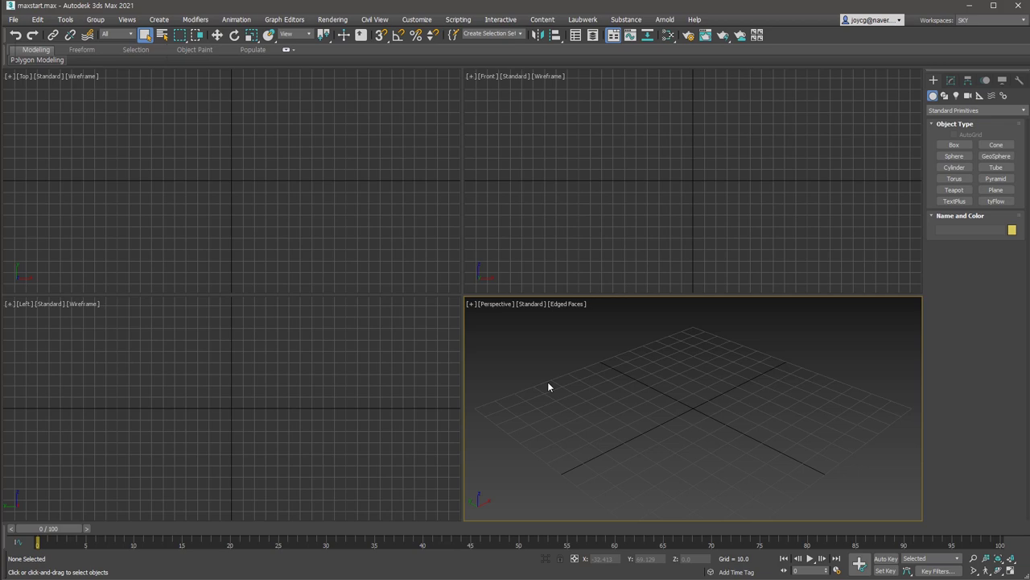
# Enable Keyboard Shortcut Override, make the Perspective view Orthographic with U, and orbit it slightly
pyautogui.press('x')
pyautogui.press('u')
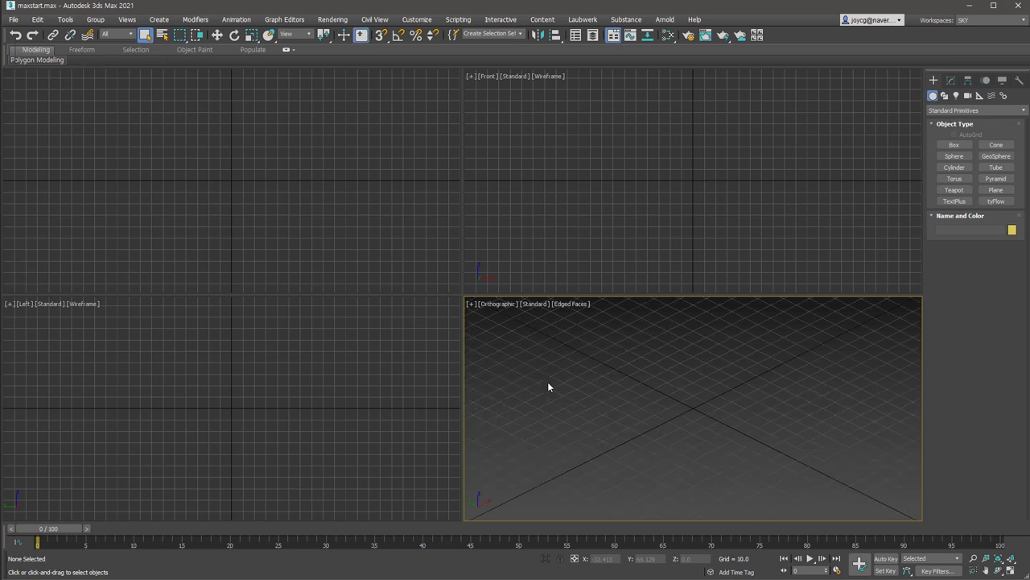
pyautogui.keyDown('alt'); pyautogui.moveTo(547, 388); pyautogui.dragTo(680, 432, button='middle'); pyautogui.keyUp('alt')
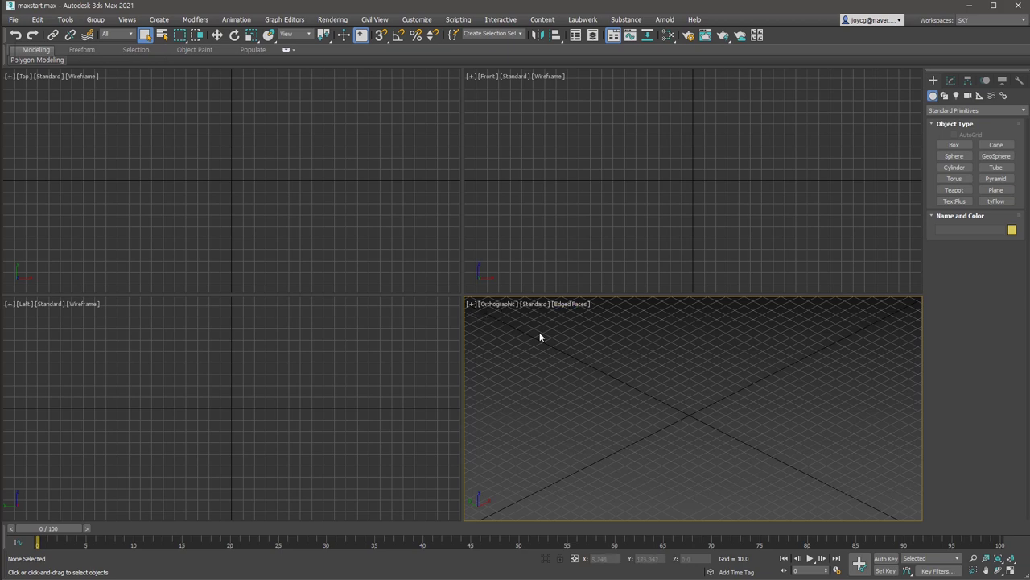
pyautogui.click(471, 305)
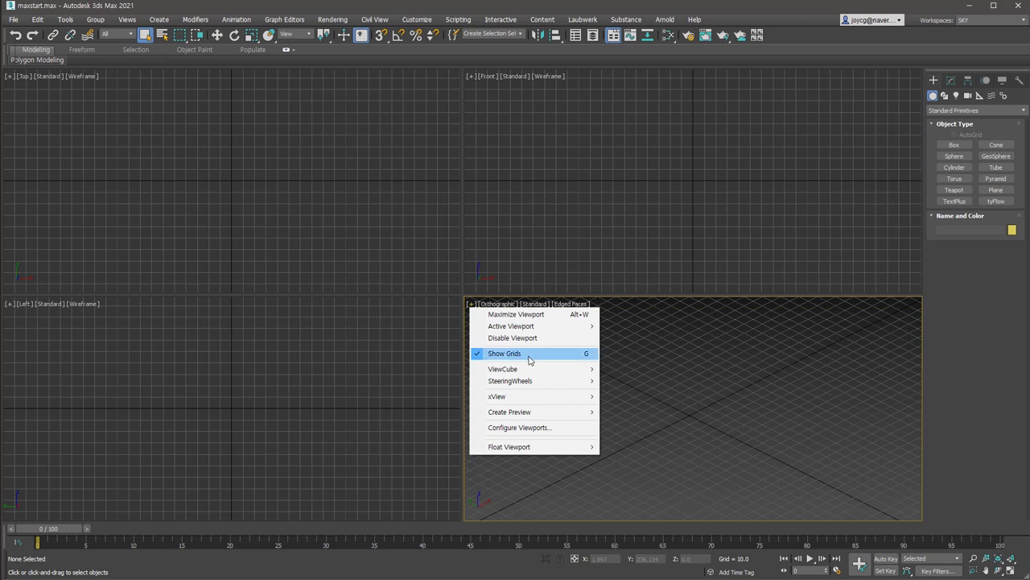
# Turn off Show Grids in the Orthographic view, then restore the grid with G
pyautogui.click(593, 357)
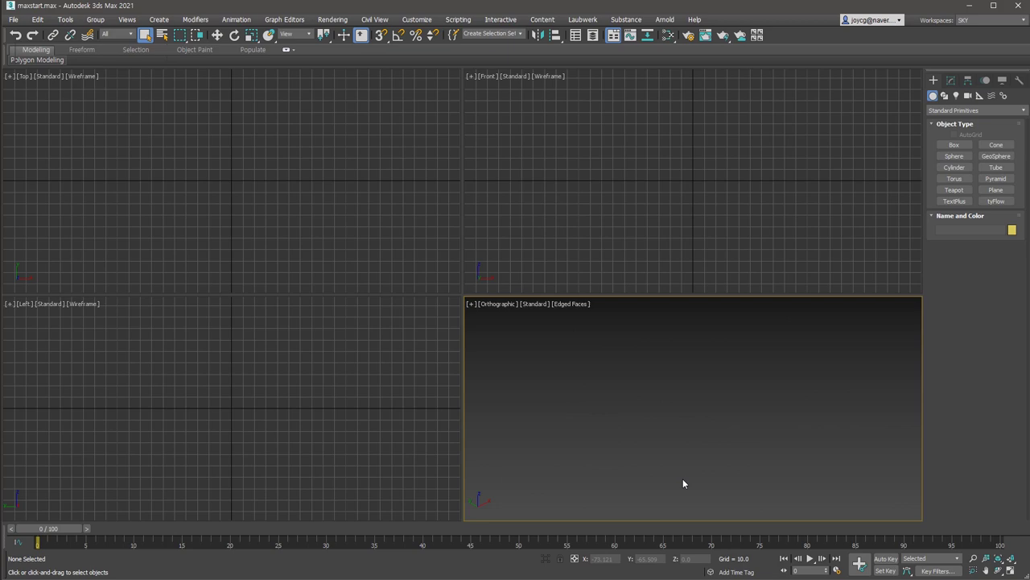
pyautogui.press('g')
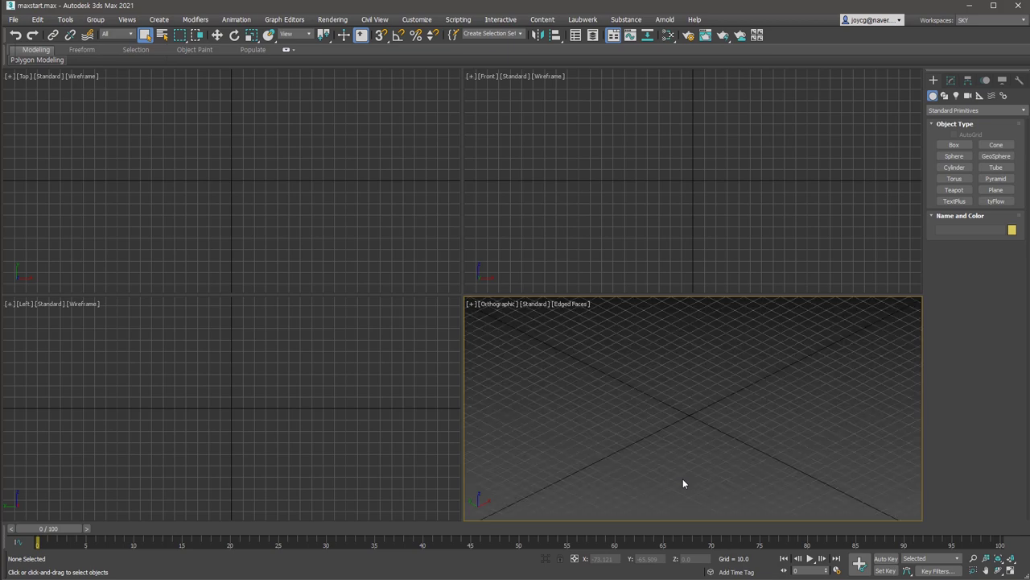
pyautogui.click(501, 306)
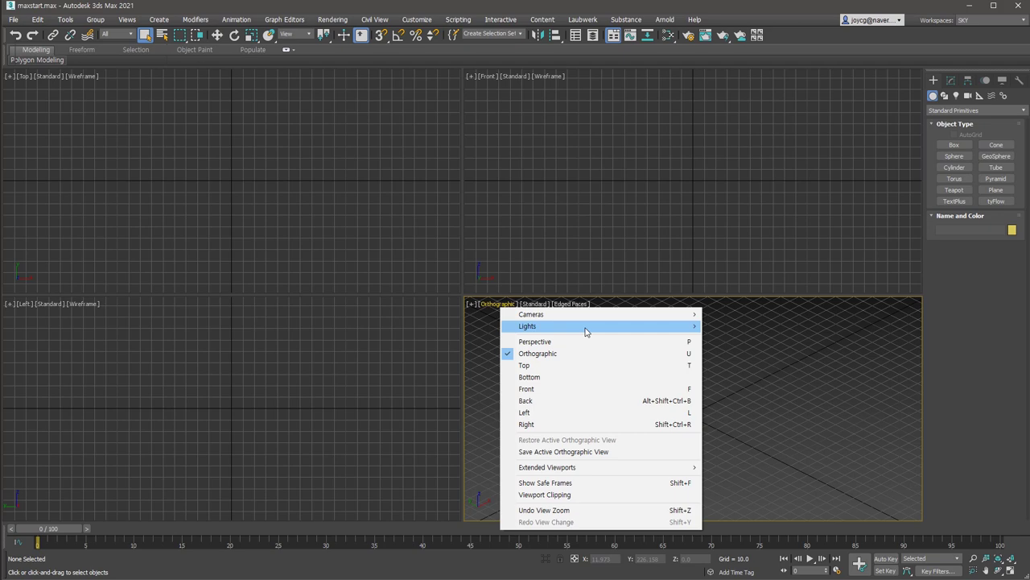
# Review the Standard shading and Edged Faces display-style menus, then close them unchanged
pyautogui.click(532, 304)
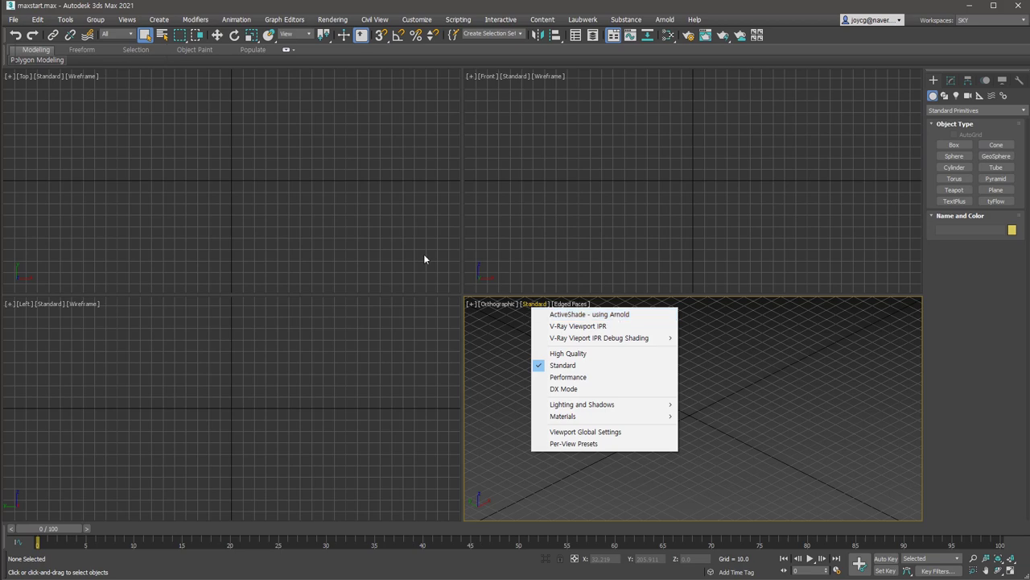
pyautogui.click(568, 305)
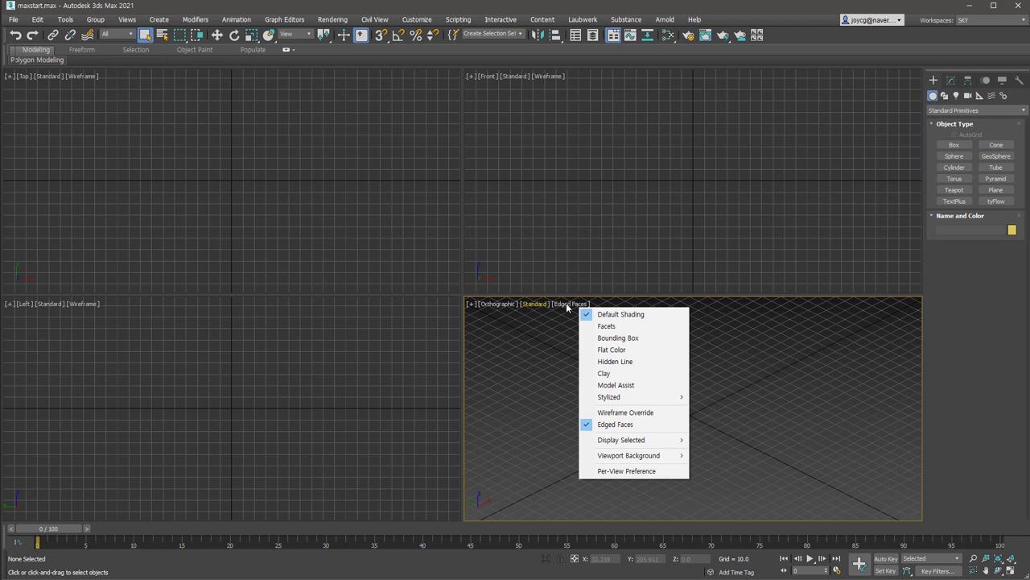
pyautogui.click(686, 505)
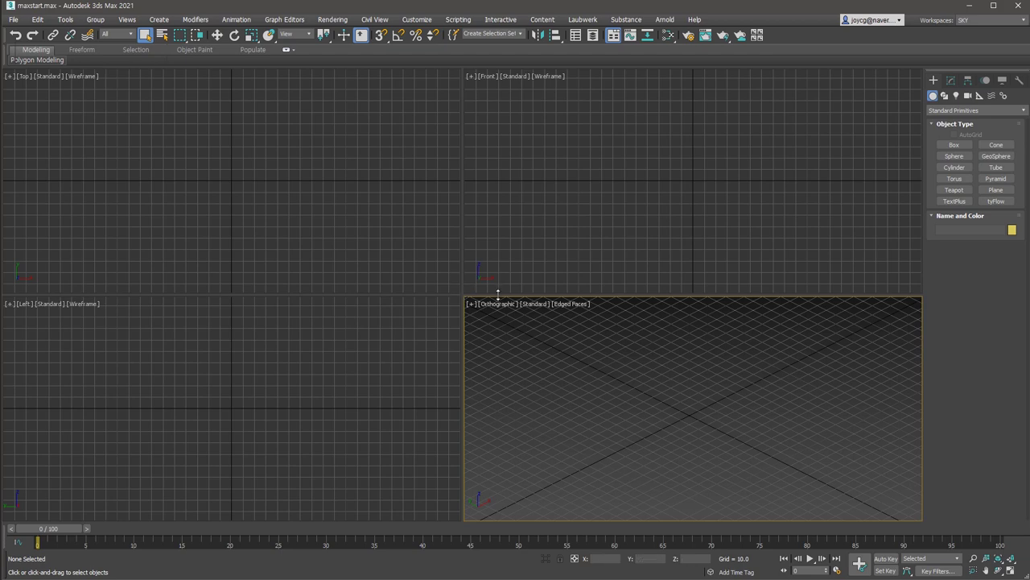
pyautogui.moveTo(462, 332); pyautogui.dragTo(311, 360)
pyautogui.moveTo(564, 296); pyautogui.dragTo(600, 181)
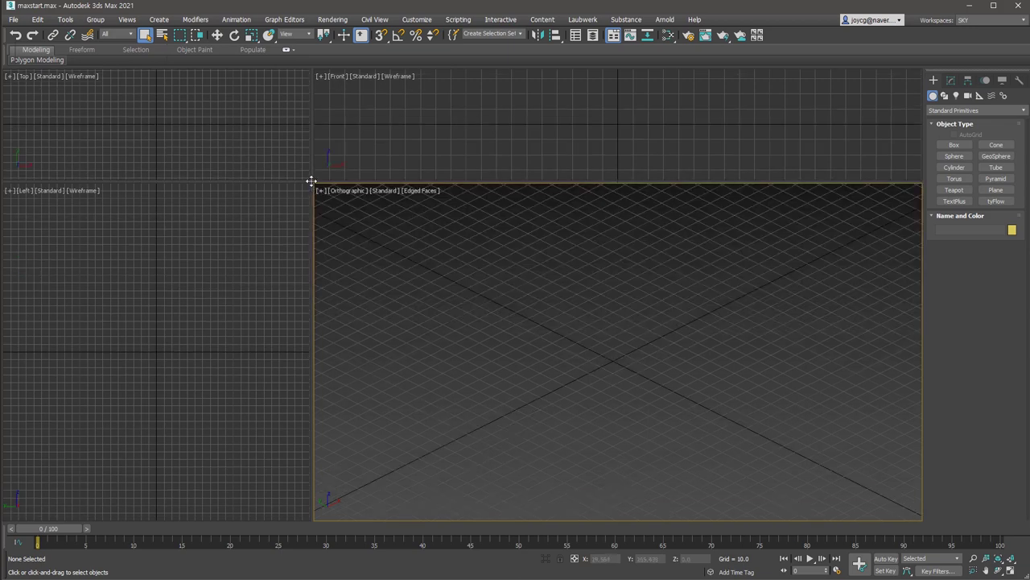
pyautogui.moveTo(312, 180); pyautogui.dragTo(353, 124)
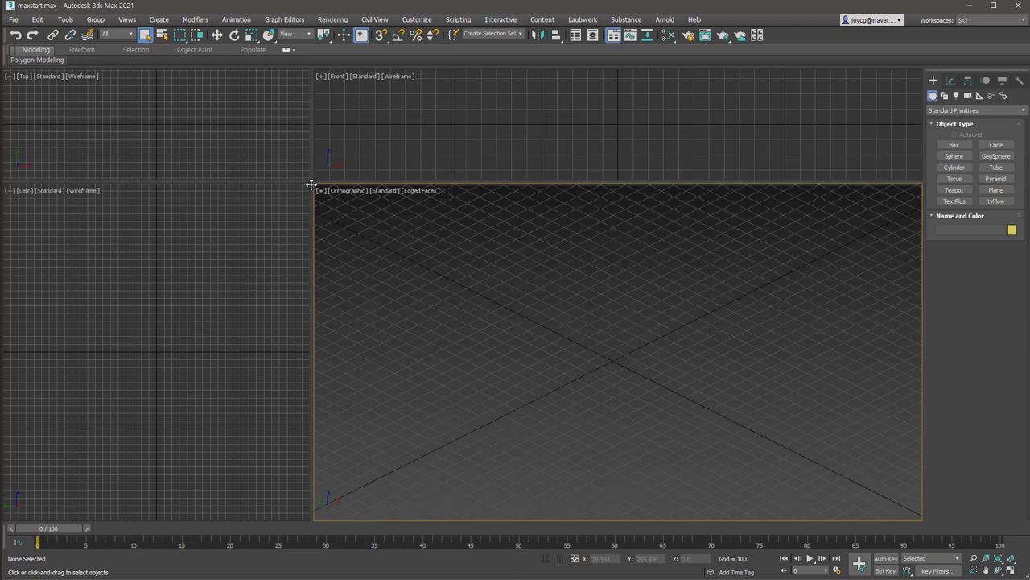
pyautogui.moveTo(353, 125); pyautogui.dragTo(651, 352)
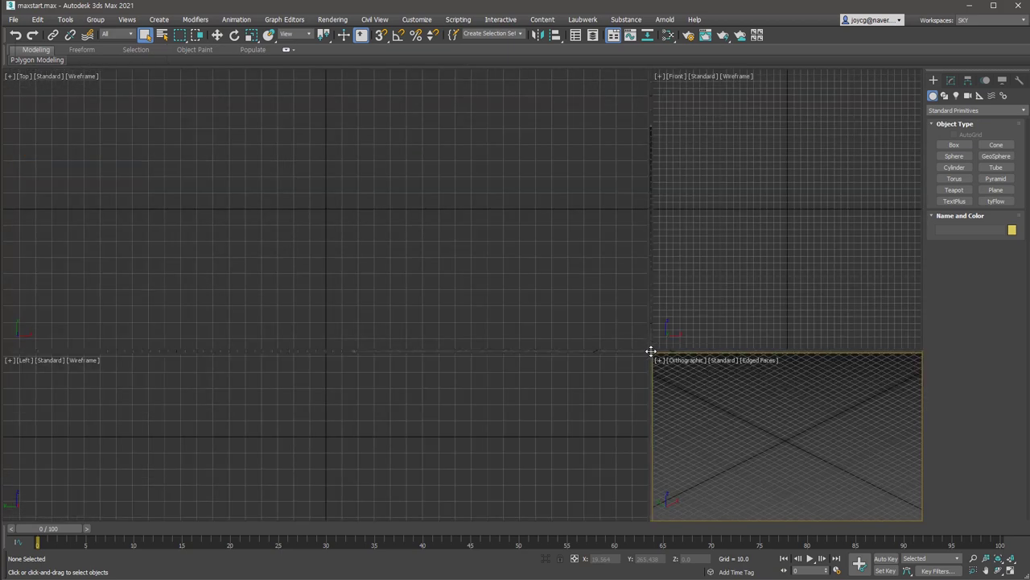
pyautogui.moveTo(414, 212); pyautogui.dragTo(394, 199)
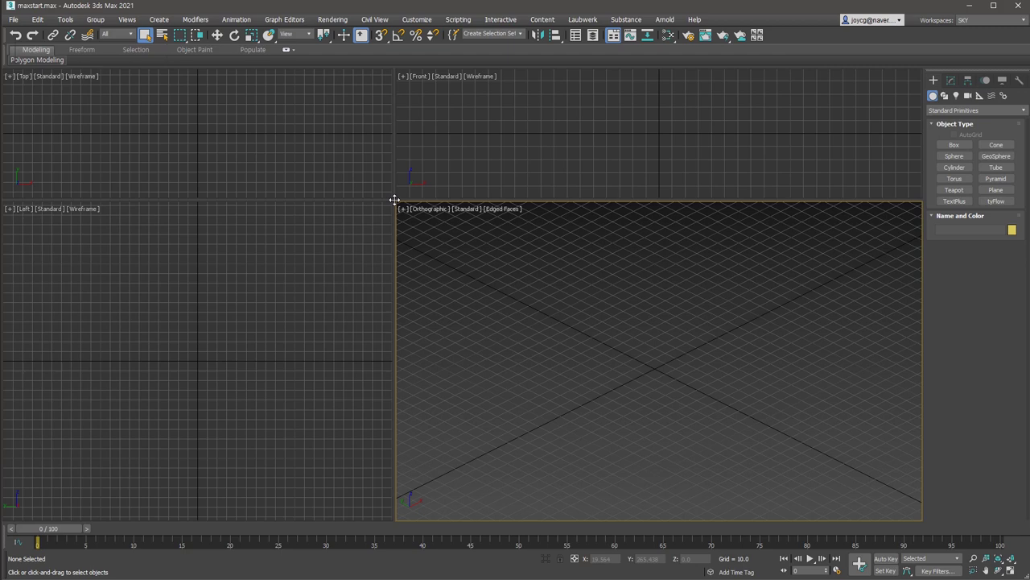
pyautogui.rightClick(395, 199)
pyautogui.click(425, 193)
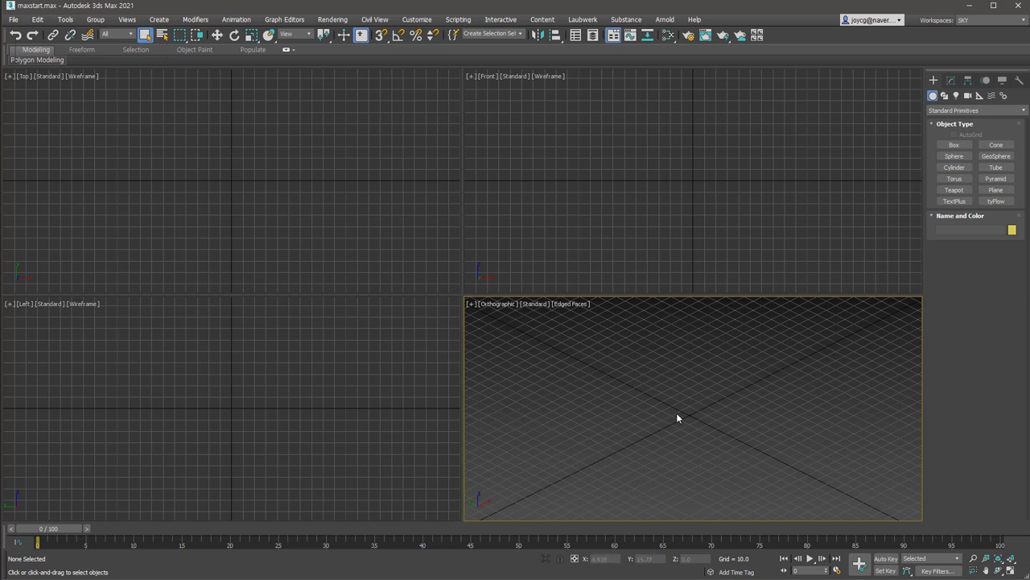
pyautogui.click(671, 241)
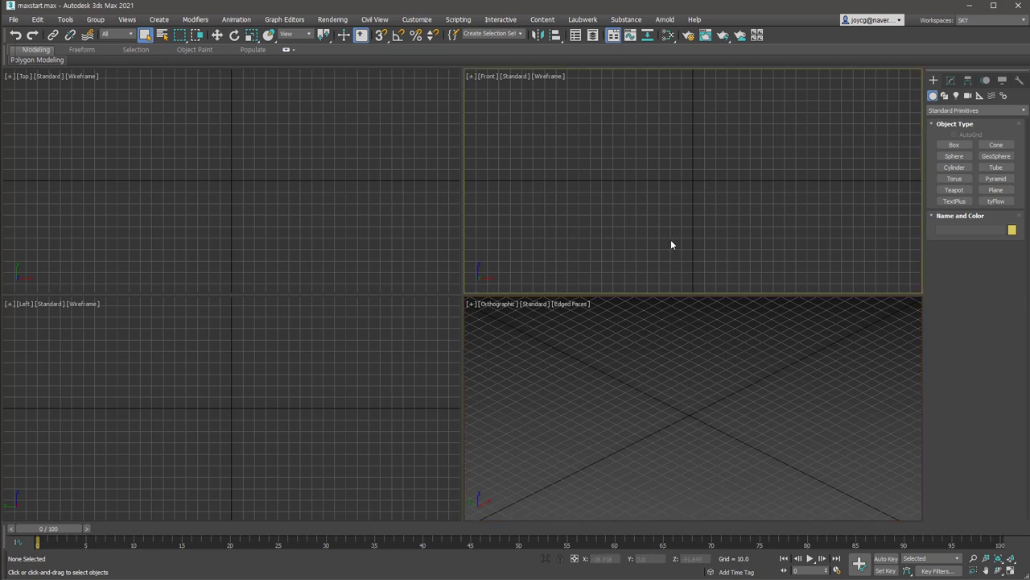
pyautogui.click(397, 214)
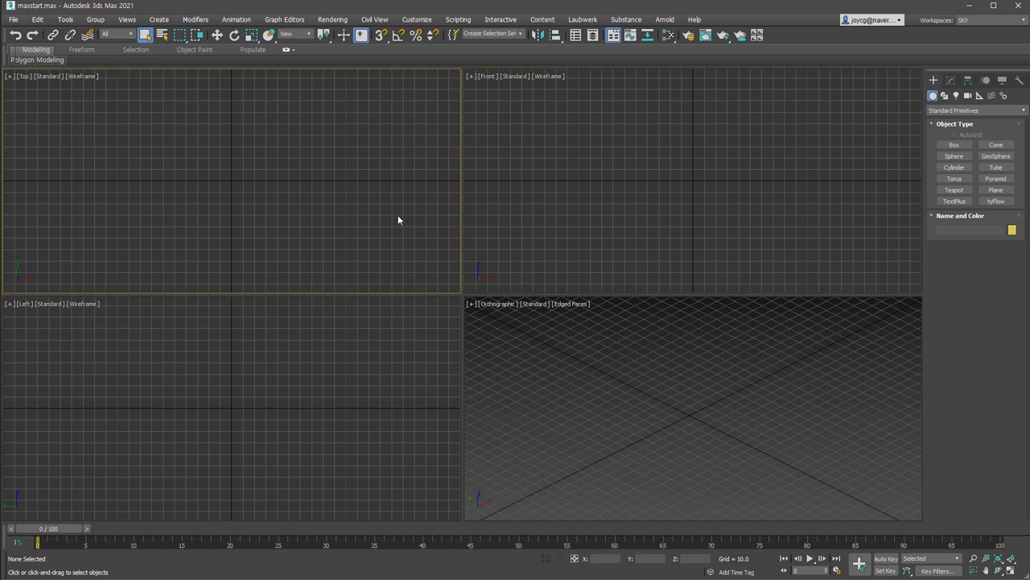
pyautogui.click(404, 351)
pyautogui.click(694, 390)
pyautogui.click(703, 220)
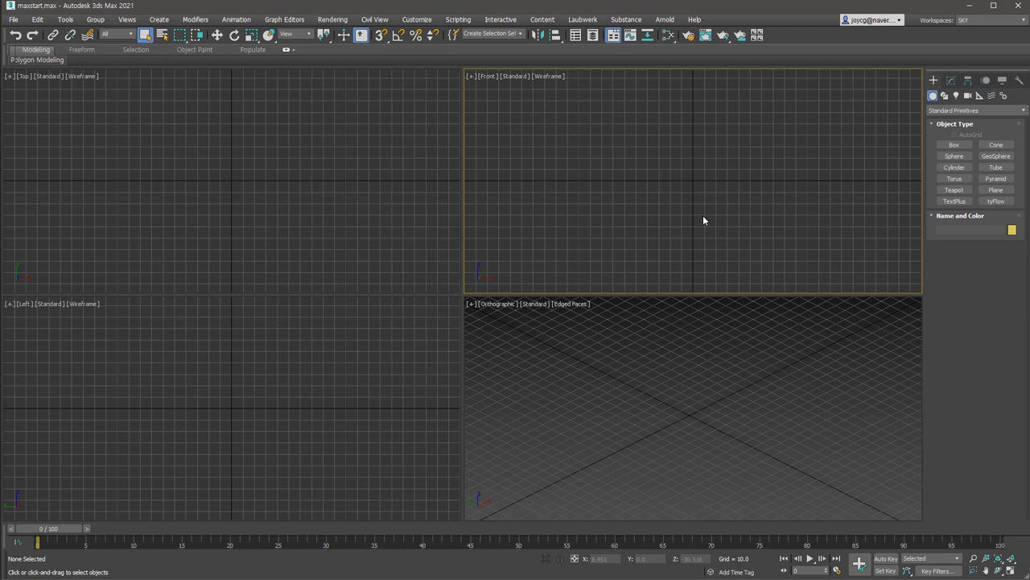
pyautogui.click(704, 389)
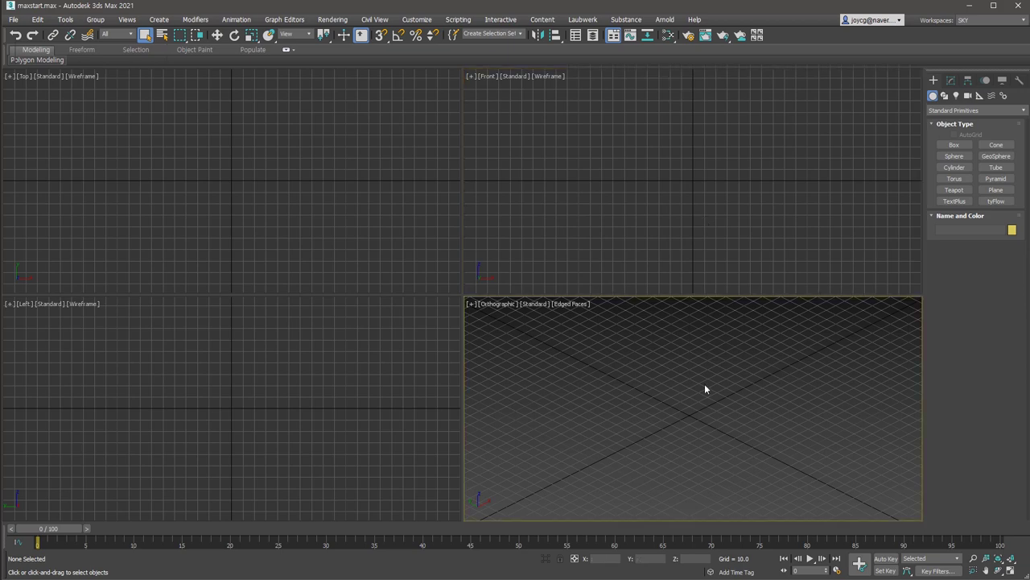